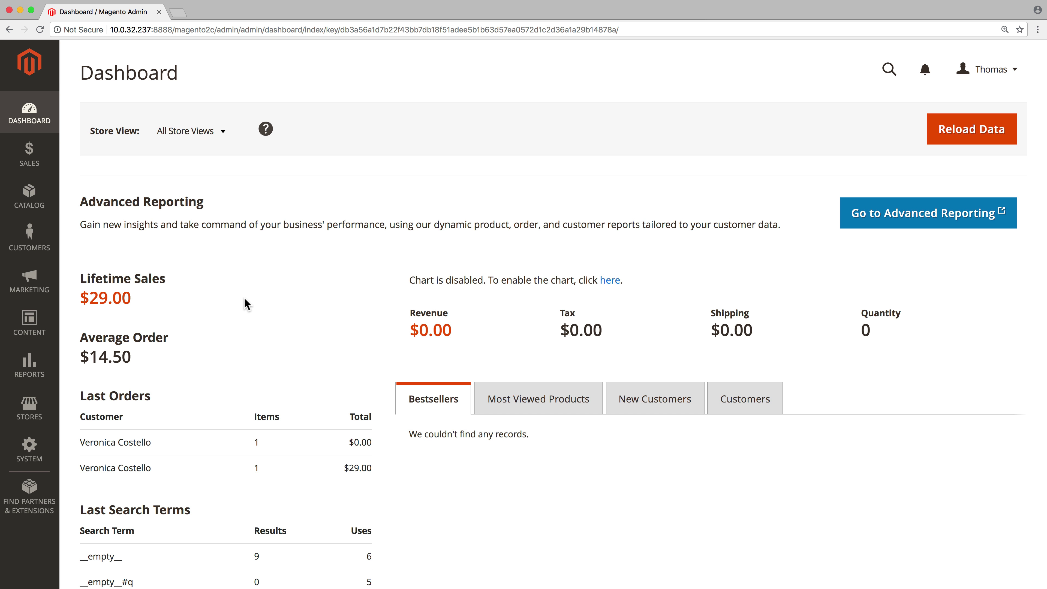
# - Set Enable Indexing Queue to Yes under Algolia Search > Indexing Queue / Cron and save the config
pyautogui.click(29, 408)
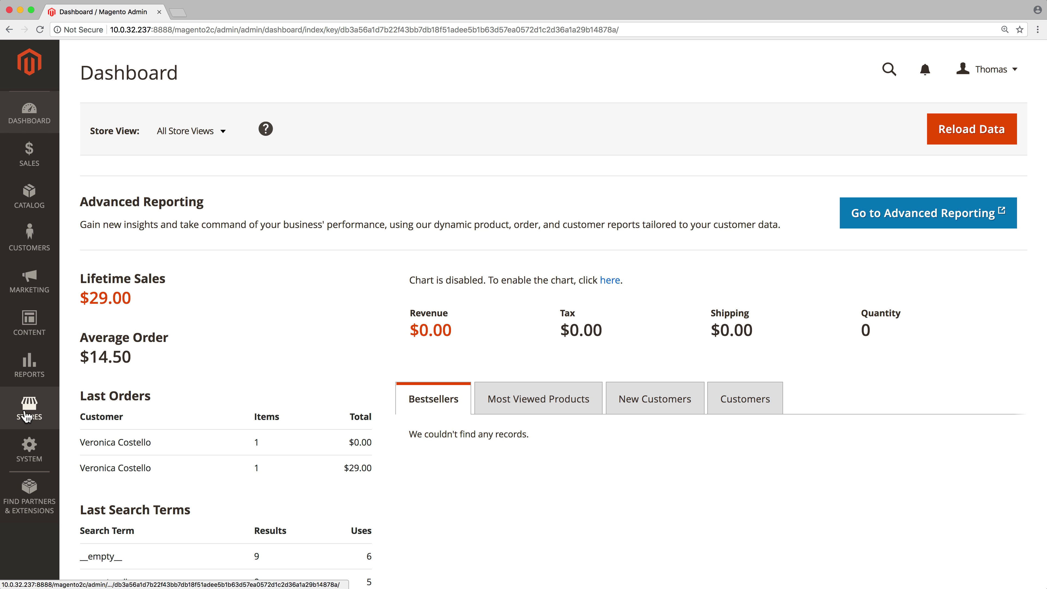
pyautogui.click(176, 182)
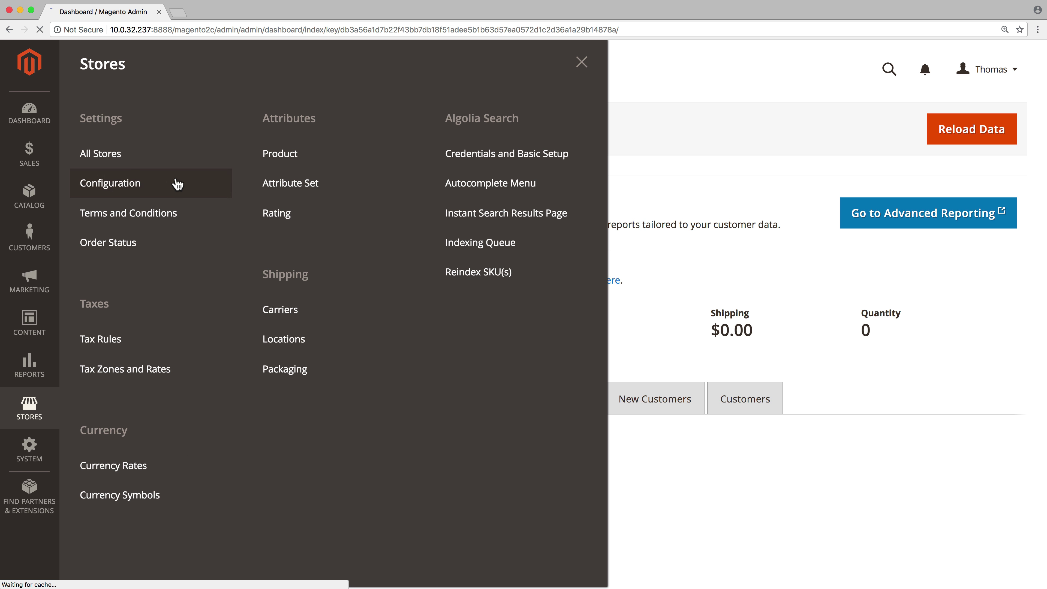
pyautogui.scroll(-10, 177, 184)
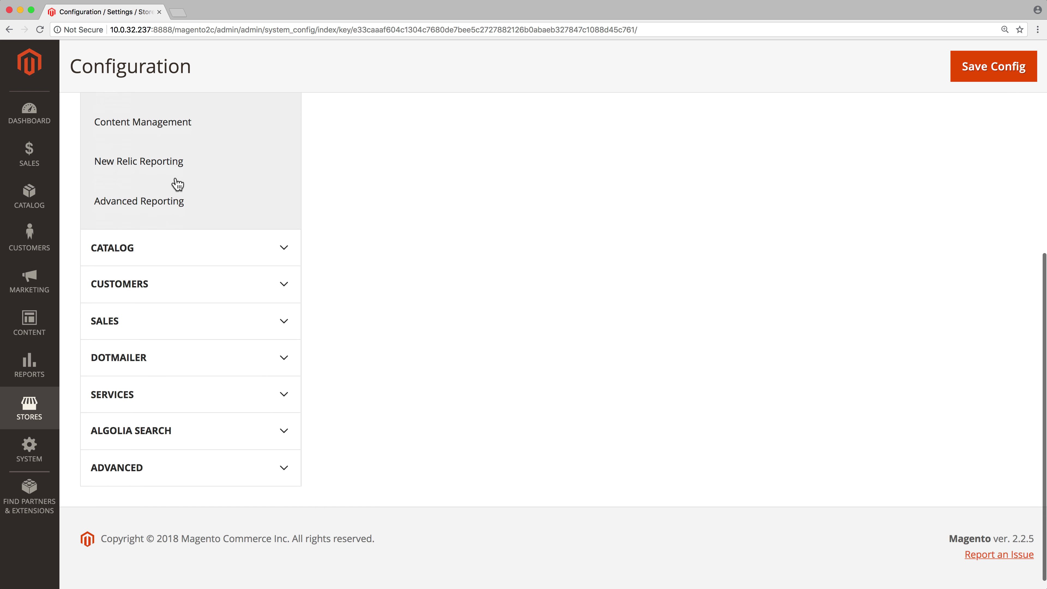
pyautogui.click(234, 425)
pyautogui.scroll(-3, 236, 428)
pyautogui.scroll(-5, 235, 427)
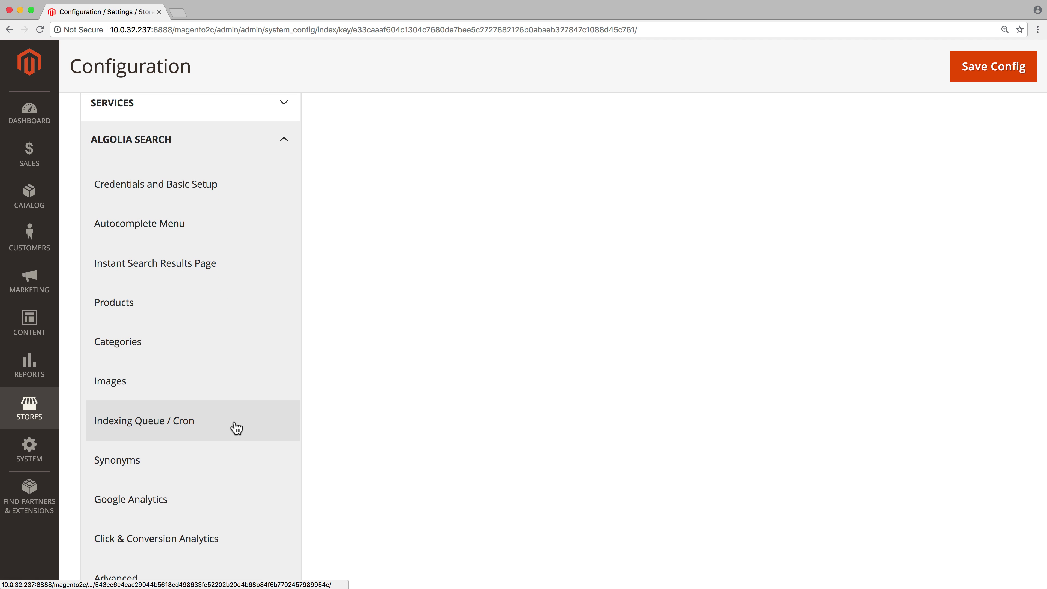
pyautogui.click(235, 427)
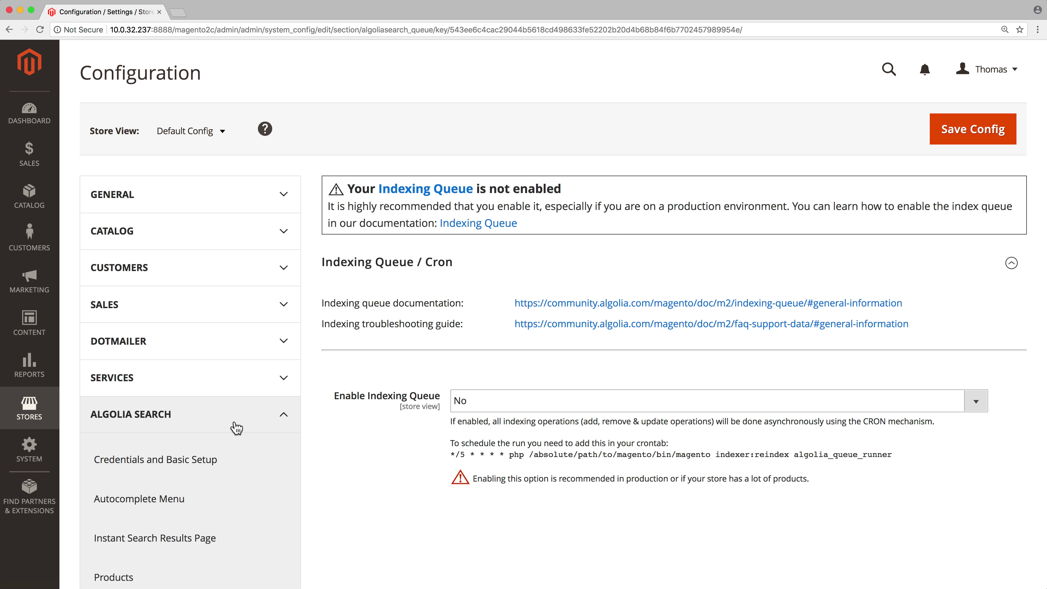
pyautogui.click(512, 408)
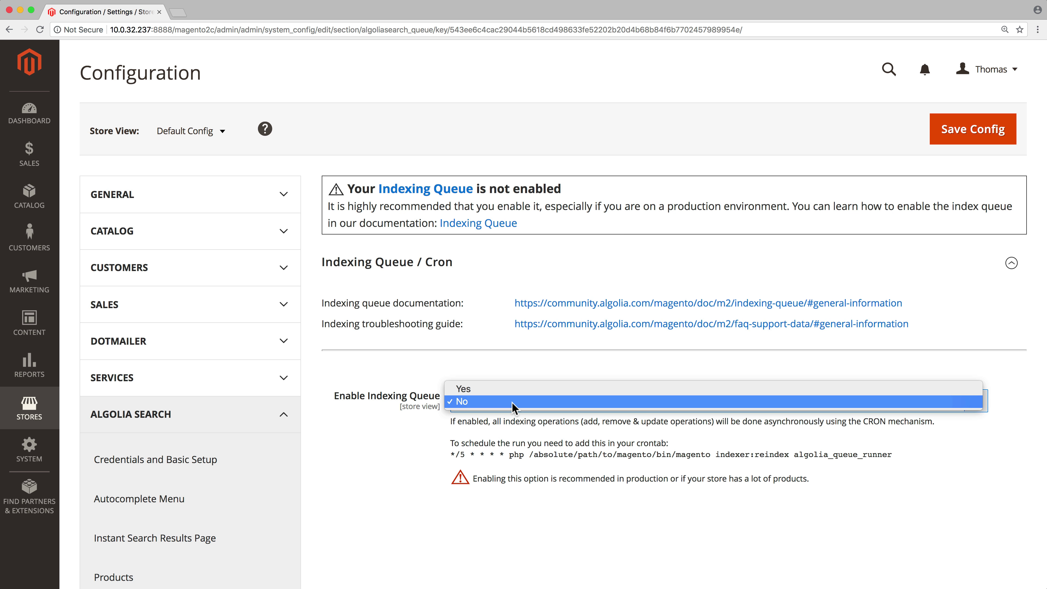
pyautogui.click(532, 390)
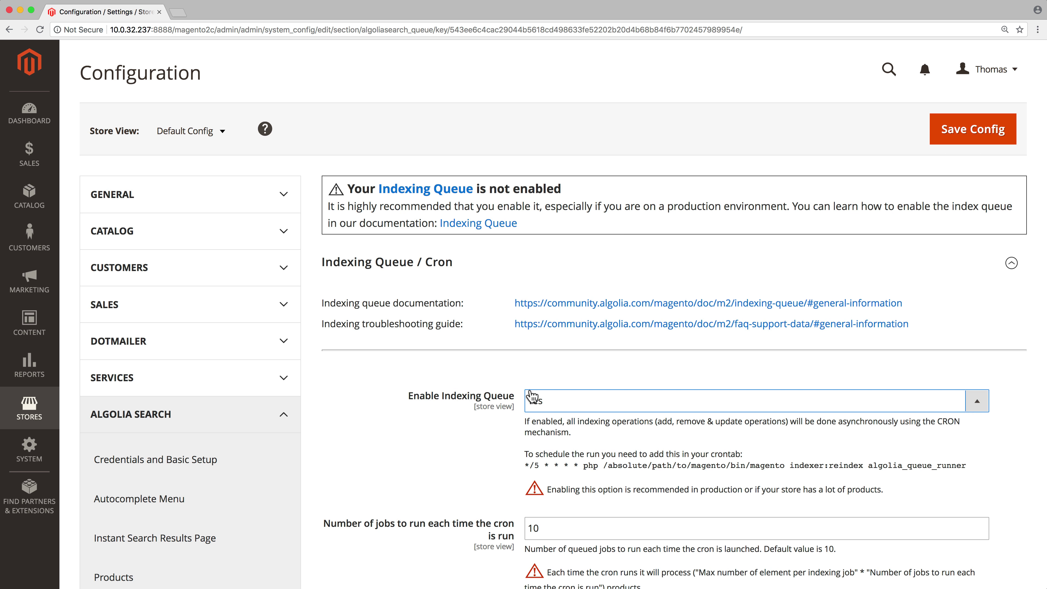
pyautogui.click(946, 141)
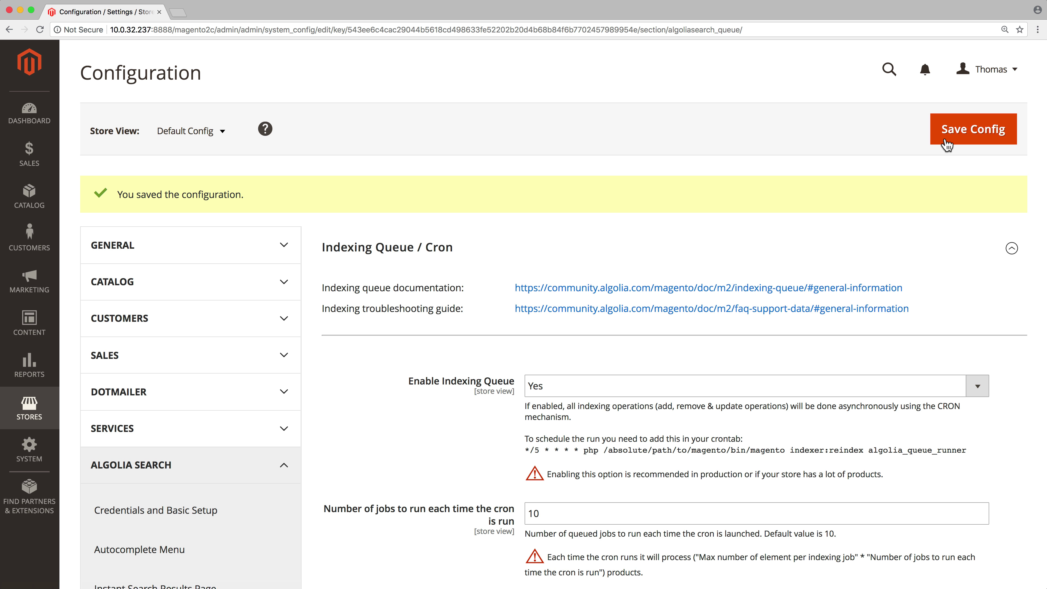
# - Refresh the invalidated Configuration and Page Cache types in Cache Management
pyautogui.click(29, 470)
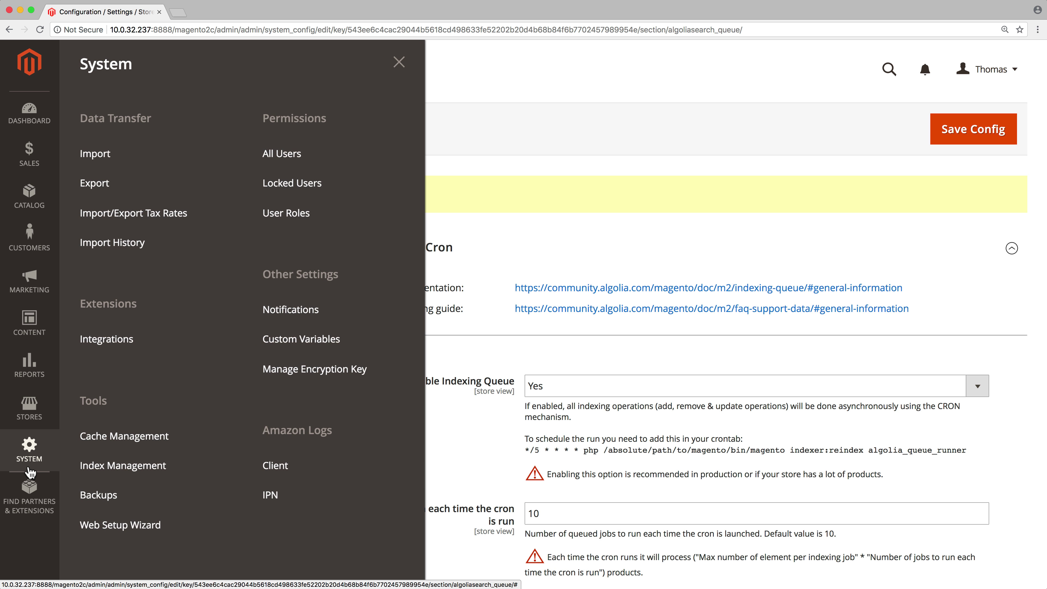
pyautogui.click(202, 436)
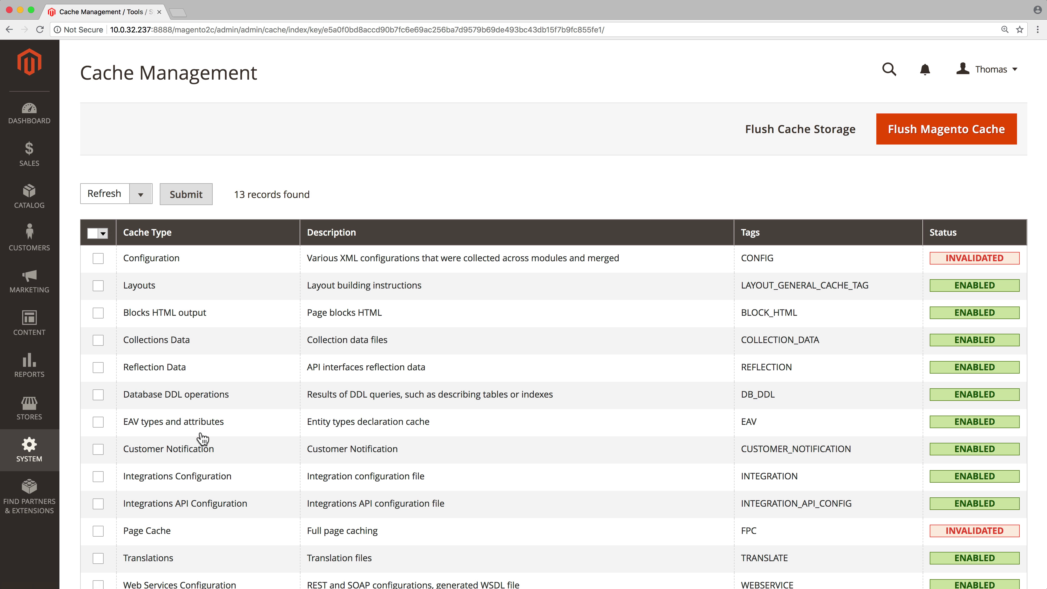
pyautogui.click(98, 259)
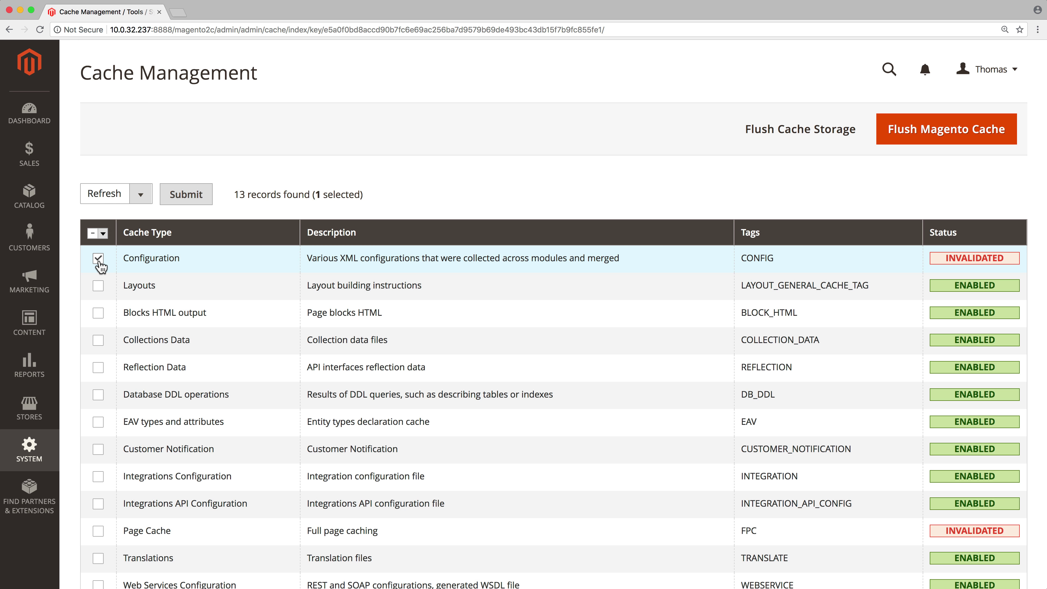
pyautogui.click(98, 531)
pyautogui.click(186, 193)
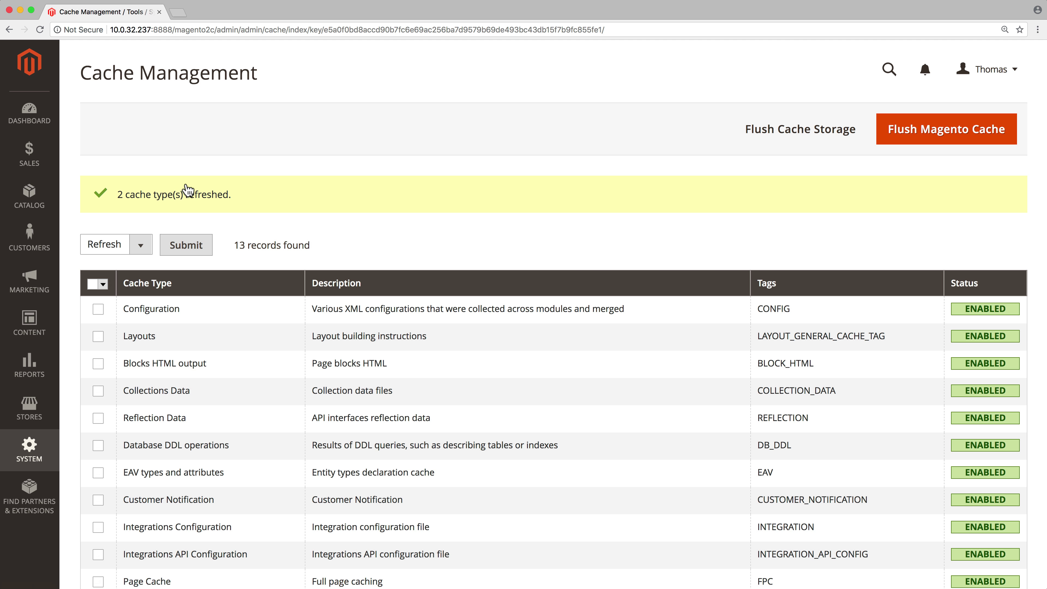
# - From the magento directory, open the crontab editor for the system user with sudo crontab -u
pyautogui.hotkey('ctrl', '`')
pyautogui.write('cd')
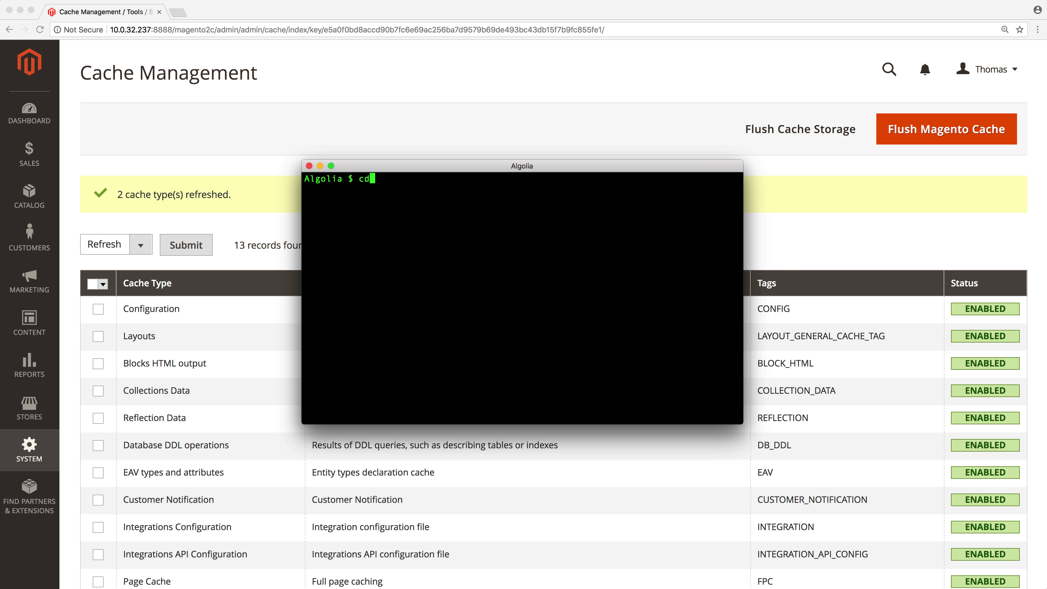
pyautogui.write(' magento')
pyautogui.press('Return')
pyautogui.write('sudo crontab -u USERNAME -e')
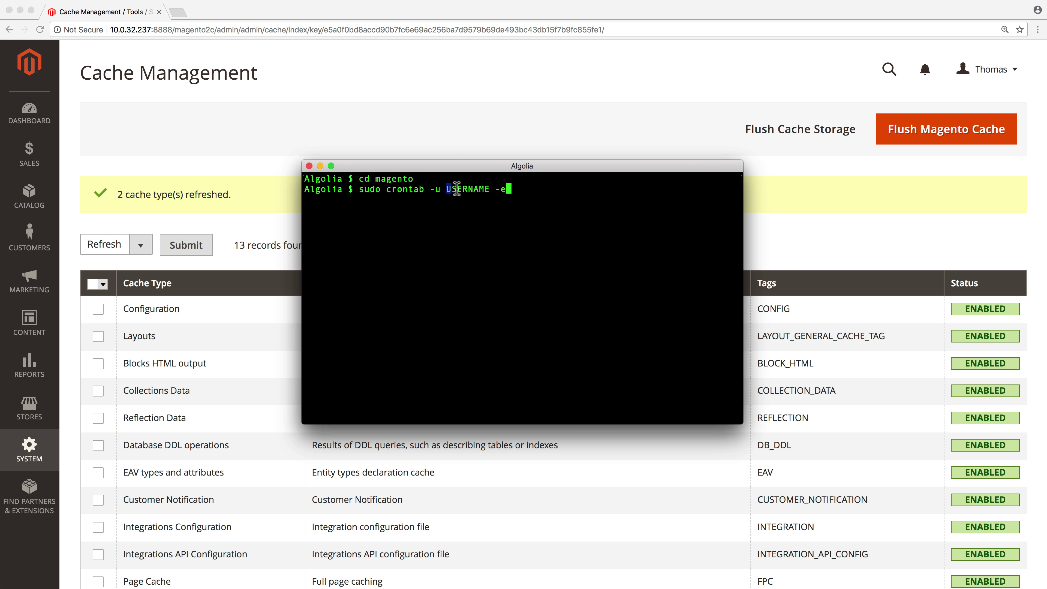
pyautogui.moveTo(446, 189); pyautogui.dragTo(489, 189)
pyautogui.press('Left')
pyautogui.press('Left')
pyautogui.press('Left')
pyautogui.press('BackSpace')
pyautogui.press('BackSpace')
pyautogui.press('BackSpace')
pyautogui.press('BackSpace')
pyautogui.press('BackSpace')
pyautogui.press('BackSpace')
pyautogui.press('BackSpace')
pyautogui.press('BackSpace')
pyautogui.write('thomaslehmann')
pyautogui.press('Return')
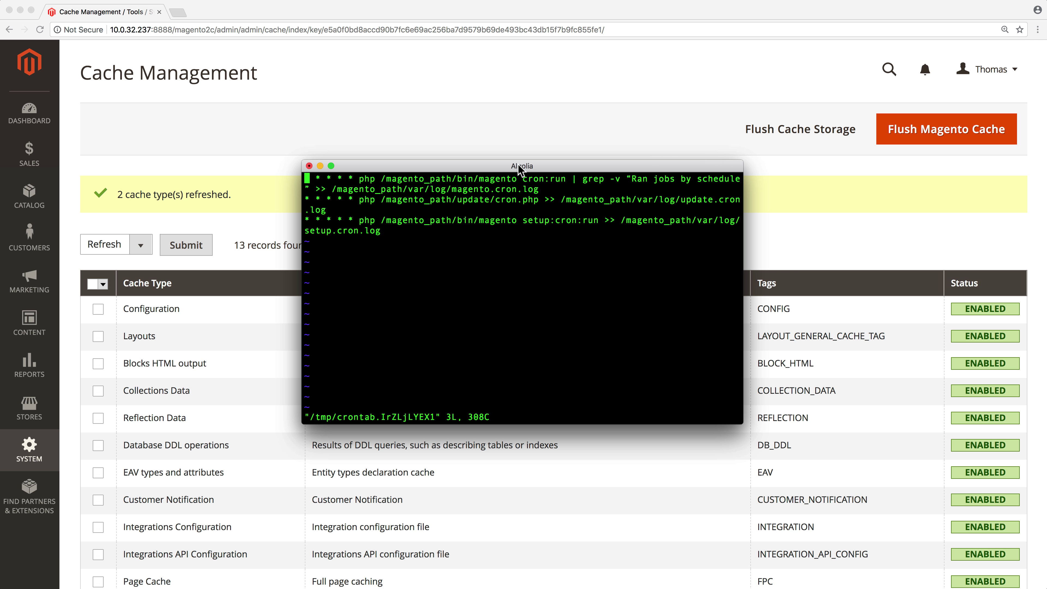
# - Insert the algolia_queue_runner cron entry, replacing PATH/TO/MAGENTO with magento_path
pyautogui.press('i')
pyautogui.press('Return')
pyautogui.press('Up')
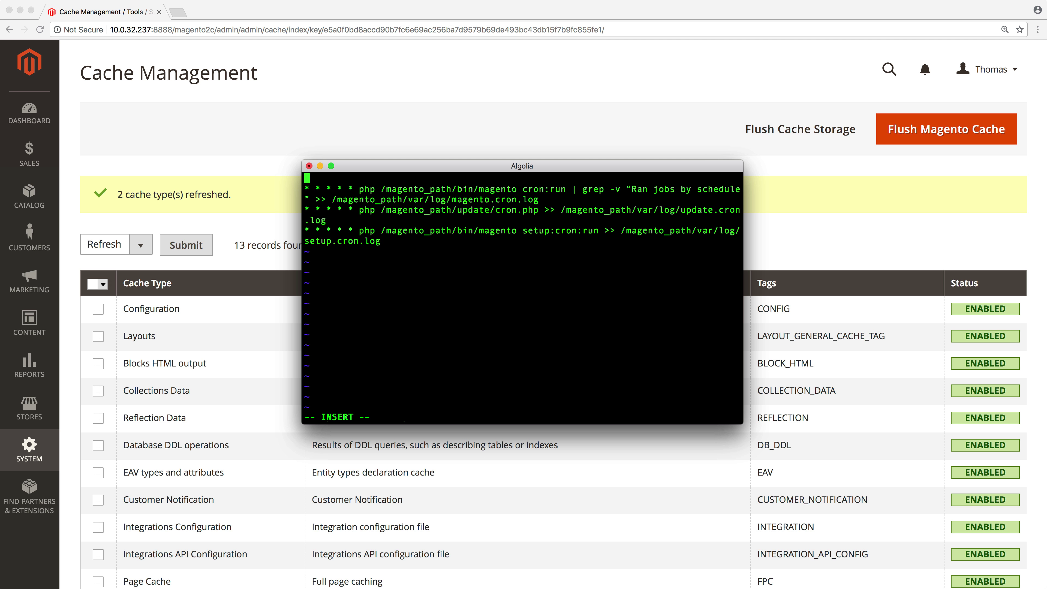
pyautogui.write('*/5 * * * * php /PATH/TO/MAGENTO/bin/magento indexer:reindex algolia_queue_runner')
pyautogui.moveTo(397, 179); pyautogui.dragTo(477, 177)
pyautogui.click(477, 177)
pyautogui.press('BackSpace')
pyautogui.press('BackSpace')
pyautogui.press('BackSpace')
pyautogui.press('BackSpace')
pyautogui.press('BackSpace')
pyautogui.press('BackSpace')
pyautogui.press('BackSpace')
pyautogui.press('BackSpace')
pyautogui.press('BackSpace')
pyautogui.press('BackSpace')
pyautogui.press('BackSpace')
pyautogui.press('BackSpace')
pyautogui.press('BackSpace')
pyautogui.press('BackSpace')
pyautogui.press('BackSpace')
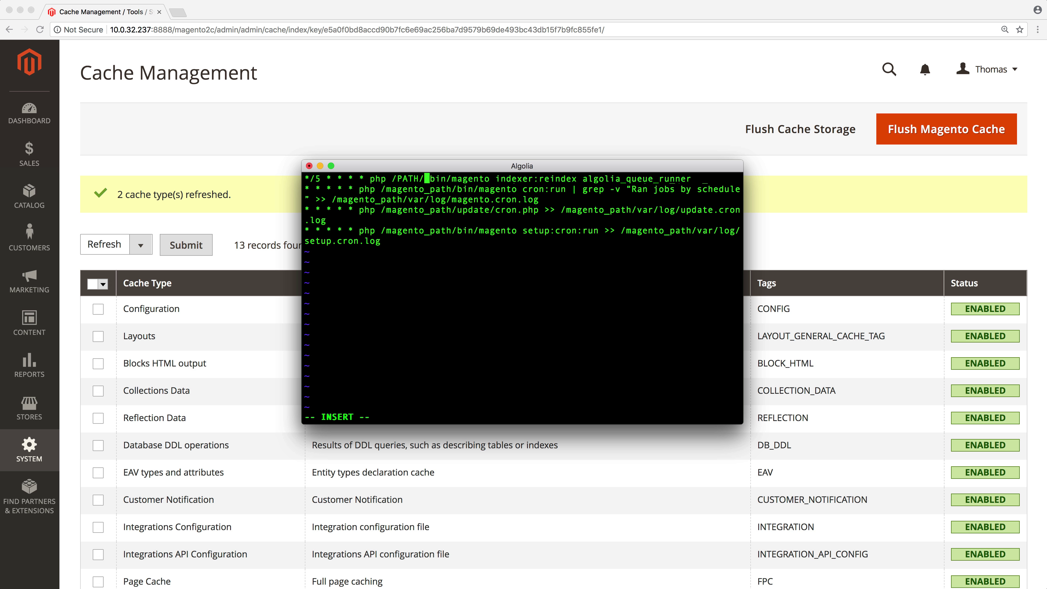
pyautogui.write('magento_path')
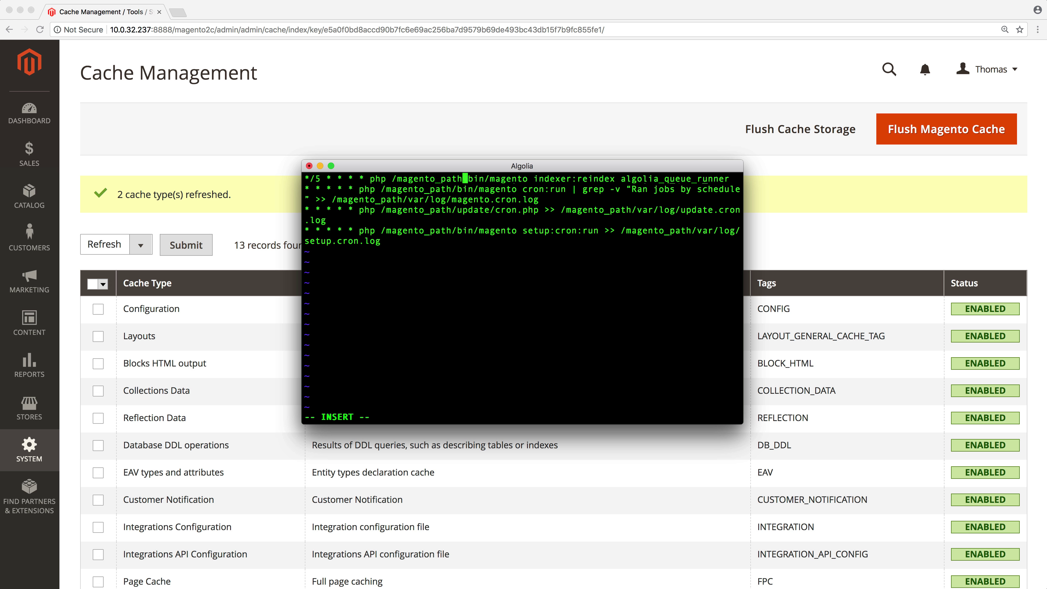
# - Save the crontab with :x and run the Algolia indexer:reindex command
pyautogui.press('Escape')
pyautogui.write(':x')
pyautogui.press('Return')
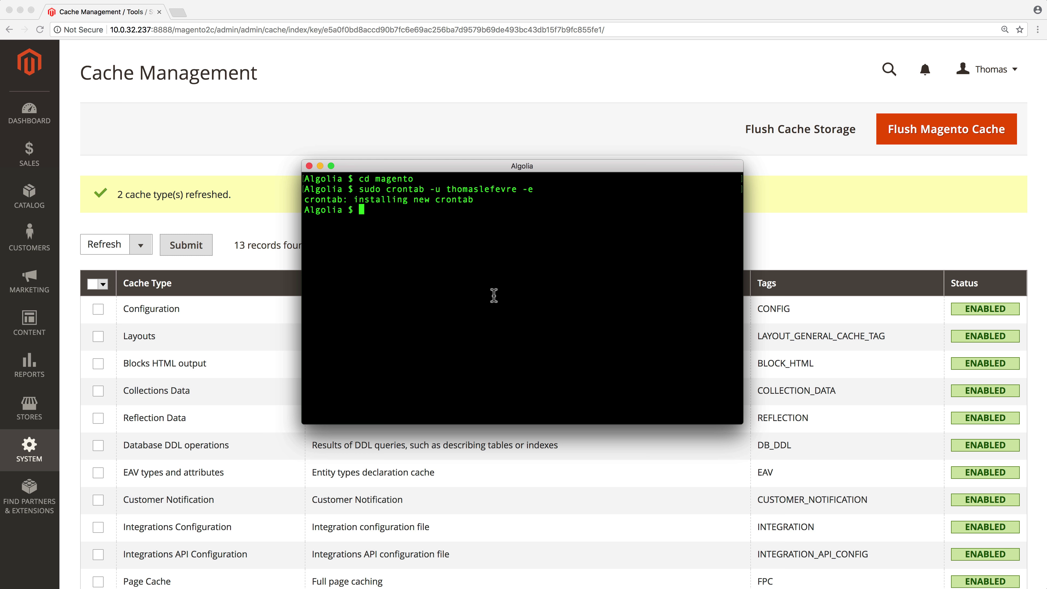
pyautogui.write('php bin/magento indexer:reindex algolia_products algolia_categories algolia_pages algolia_suggestions algolia_additional_sections')
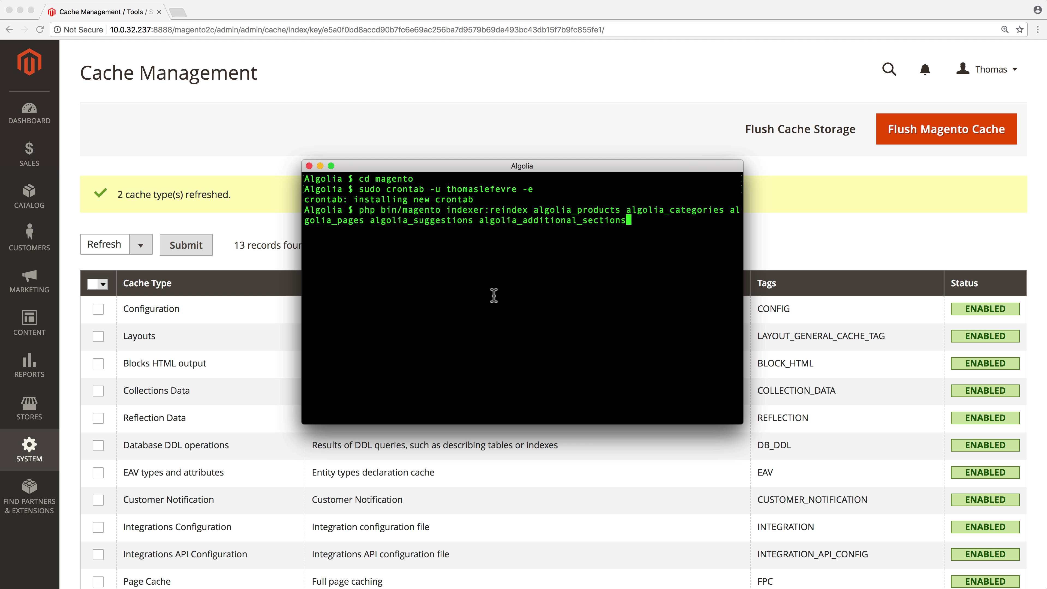
pyautogui.press('Return')
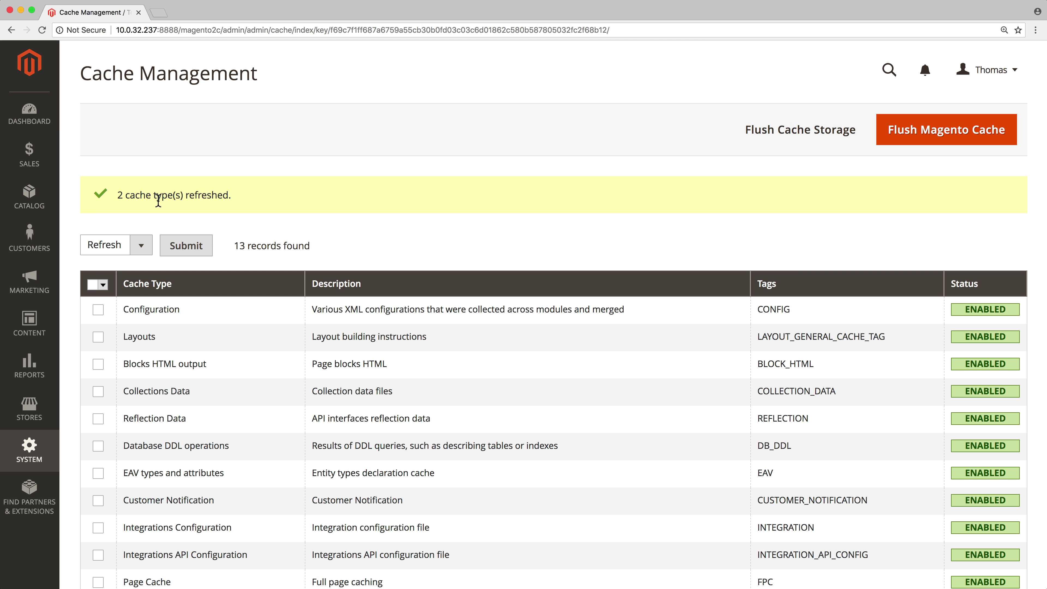
# - Open the Algolia Indexing Queue and reload it, confirming queued jobs drop from 18 to 16
pyautogui.click(16, 412)
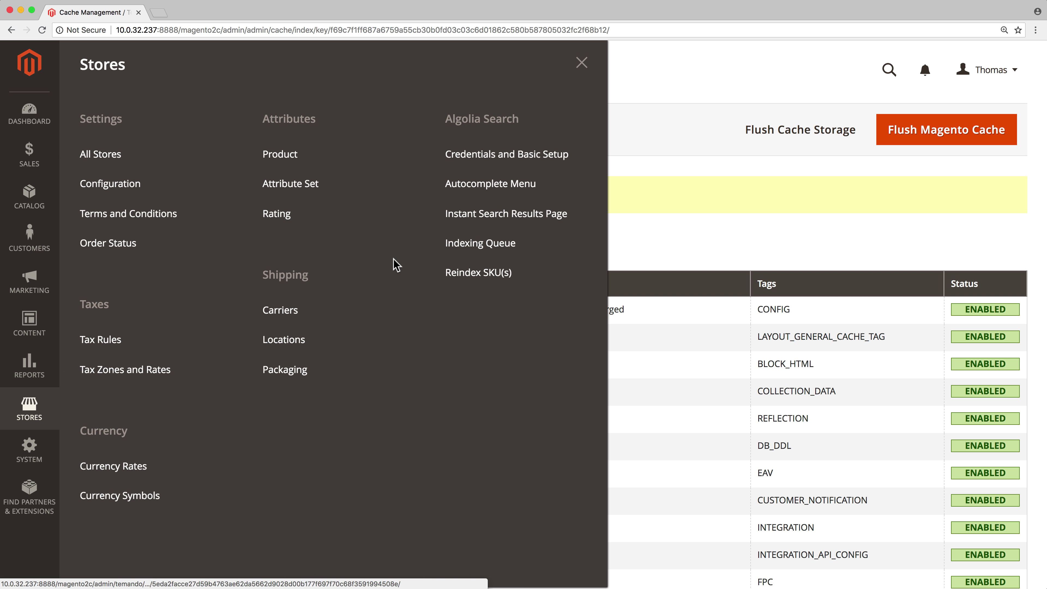
pyautogui.click(543, 246)
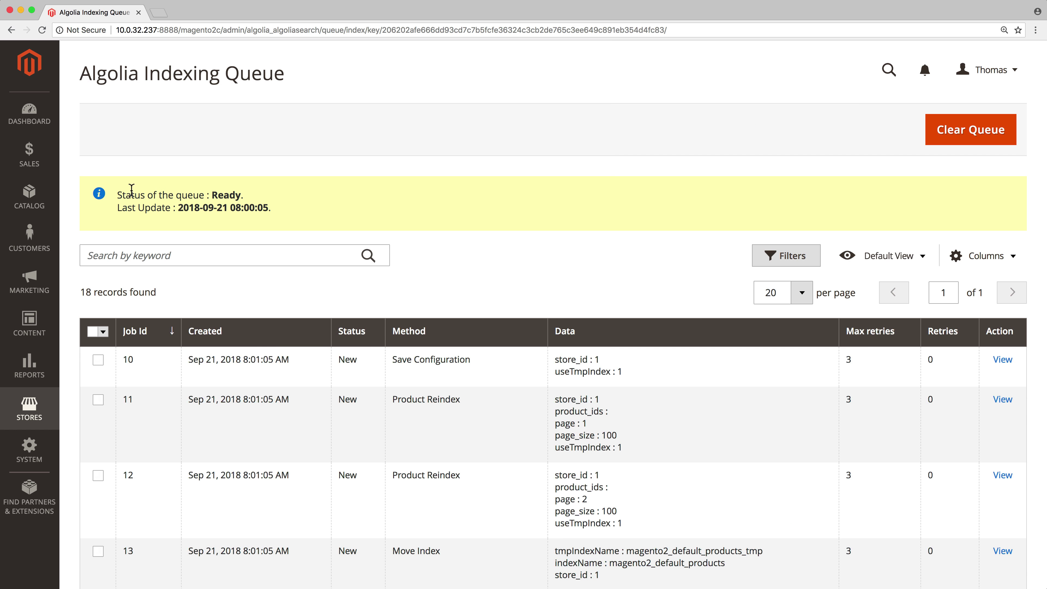
pyautogui.moveTo(117, 196); pyautogui.dragTo(245, 196)
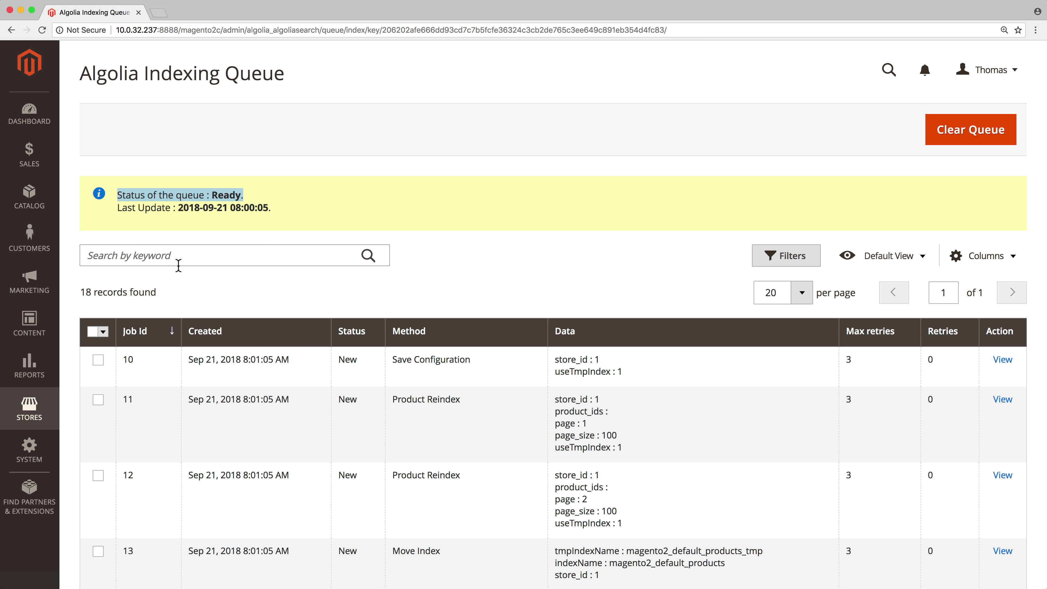
pyautogui.moveTo(159, 292); pyautogui.dragTo(81, 285)
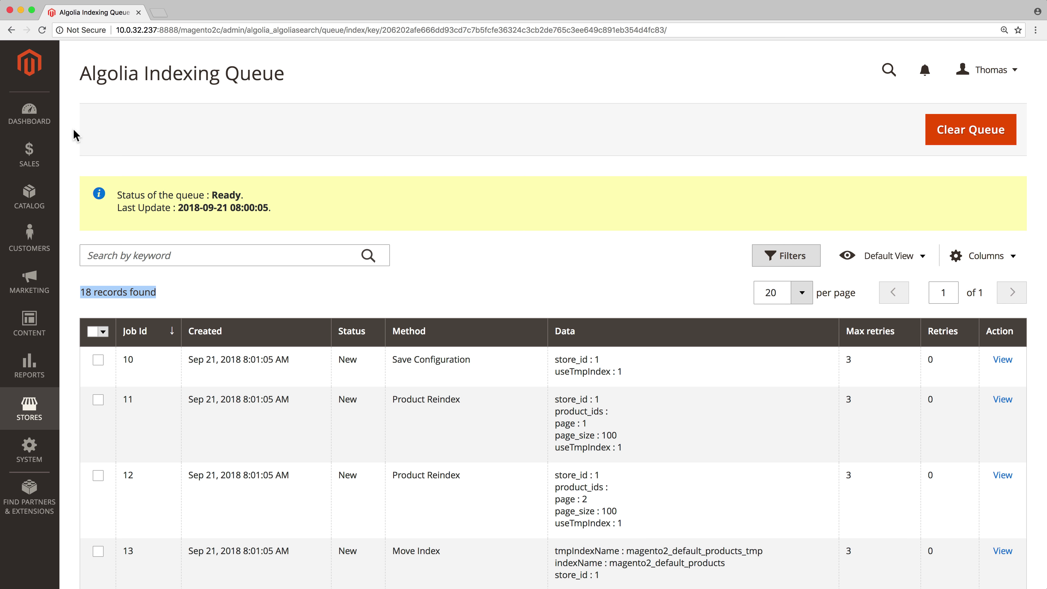
pyautogui.click(43, 30)
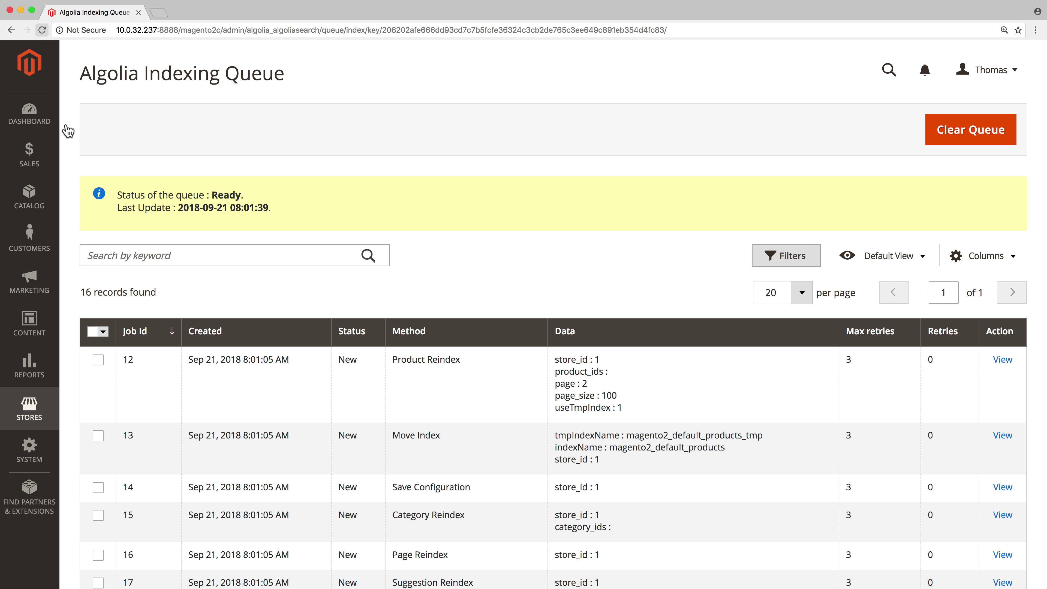
pyautogui.moveTo(158, 292); pyautogui.dragTo(82, 293)
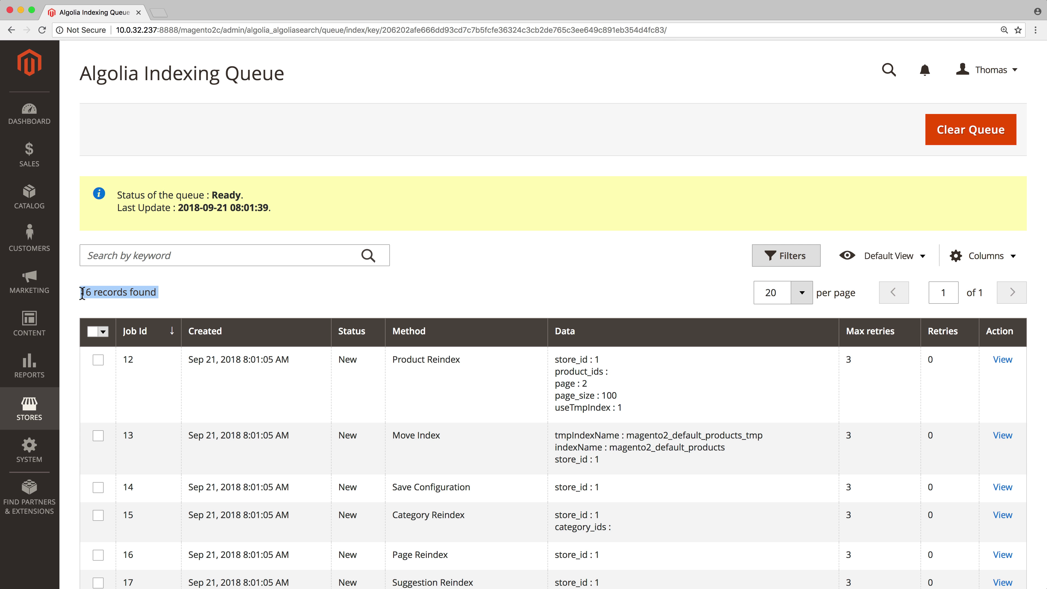
pyautogui.click(80, 291)
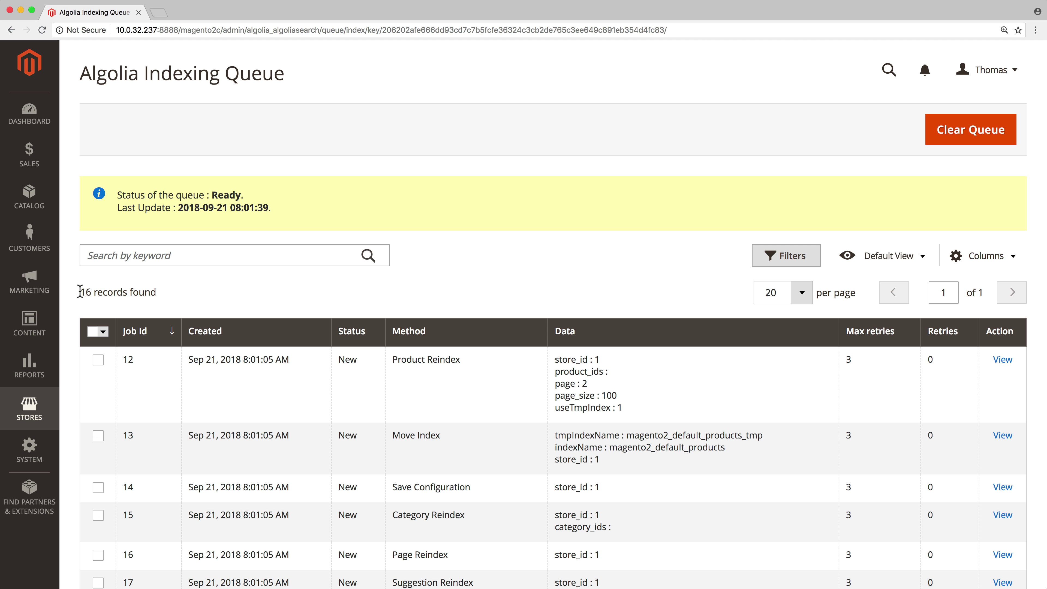